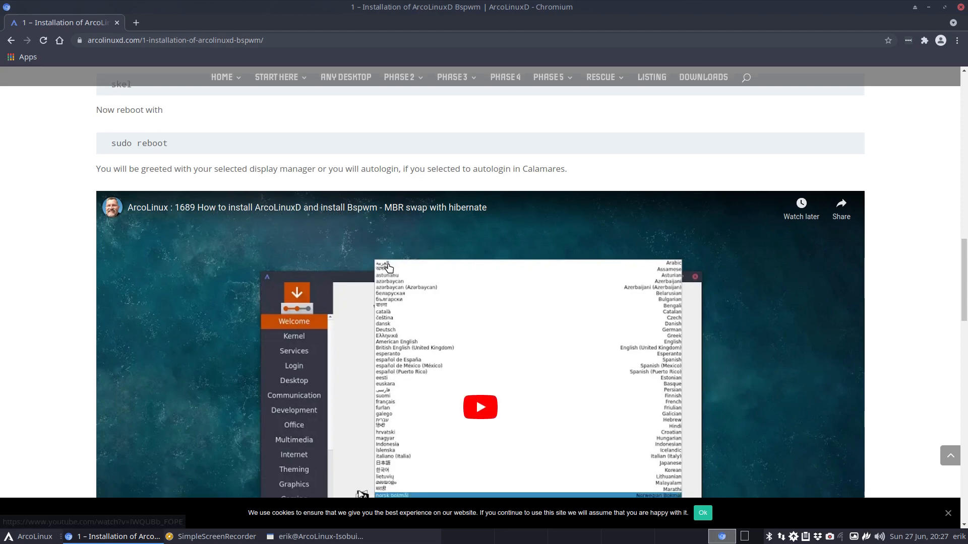
- Scroll down the ArcoLinuxD Bspwm page and play the second embedded installation video
scroll(389, 267, down, 9)
scroll(389, 267, down, 1)
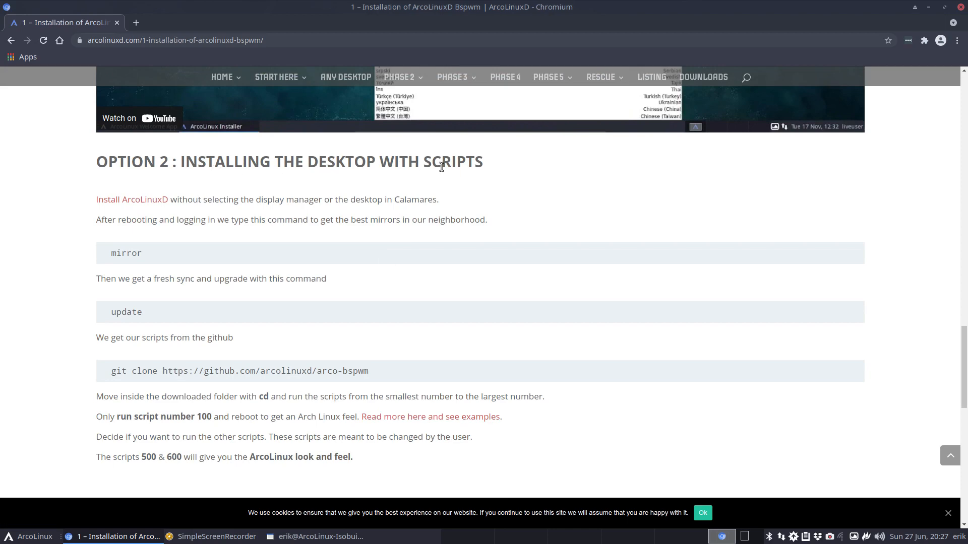
scroll(418, 322, down, 5)
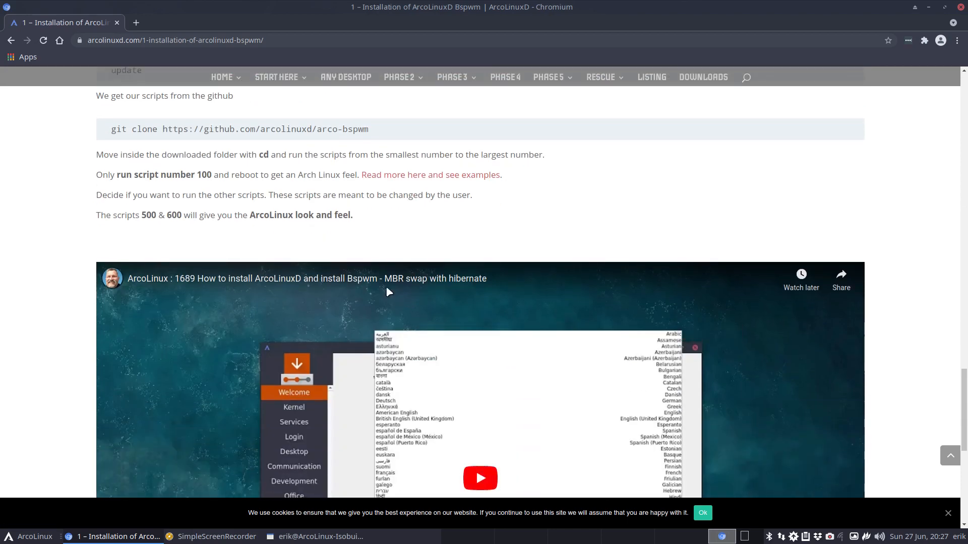
click(392, 353)
scroll(392, 353, down, 4)
- Skip the install video ahead twice and scroll through the page's instructions
click(737, 479)
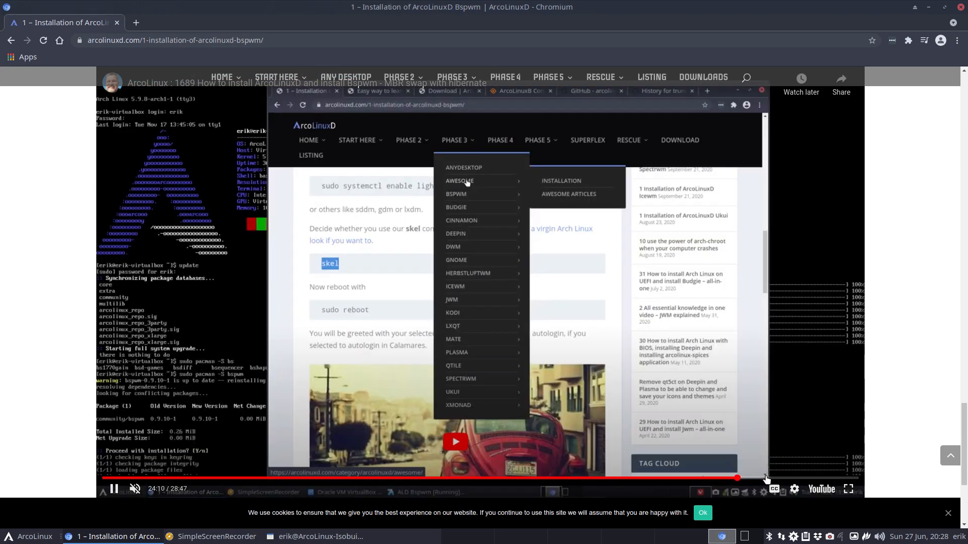
click(768, 479)
scroll(120, 423, up, 16)
scroll(120, 423, down, 1)
scroll(124, 423, down, 15)
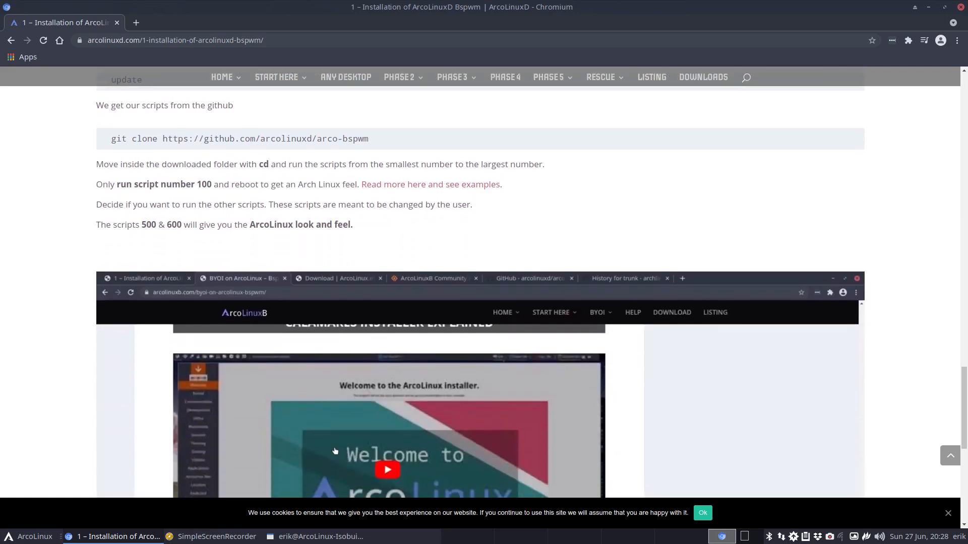
scroll(217, 391, down, 6)
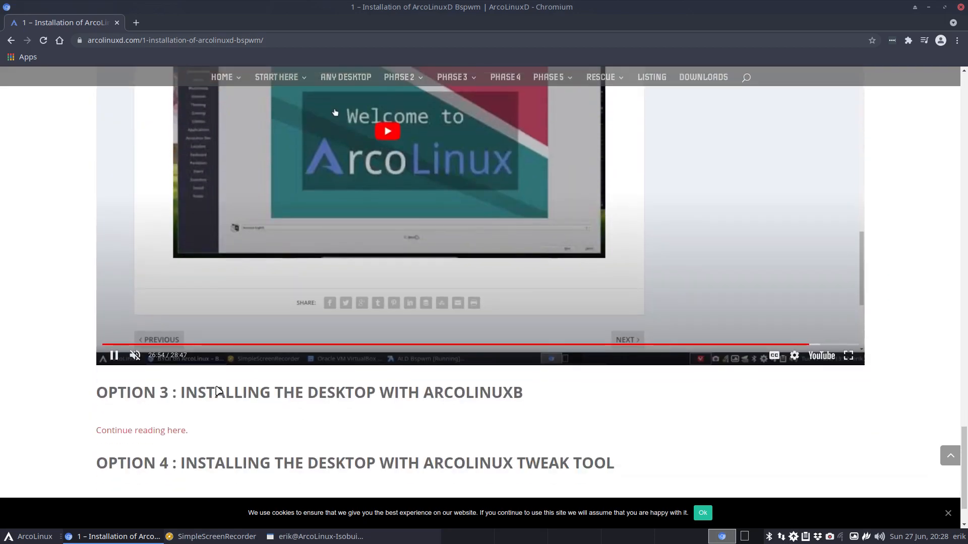
scroll(218, 391, up, 19)
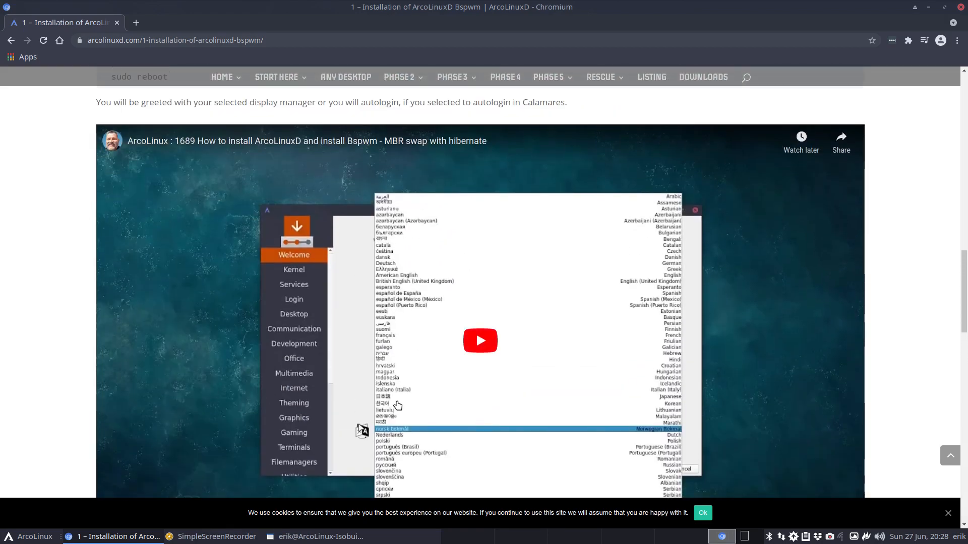
scroll(397, 405, down, 19)
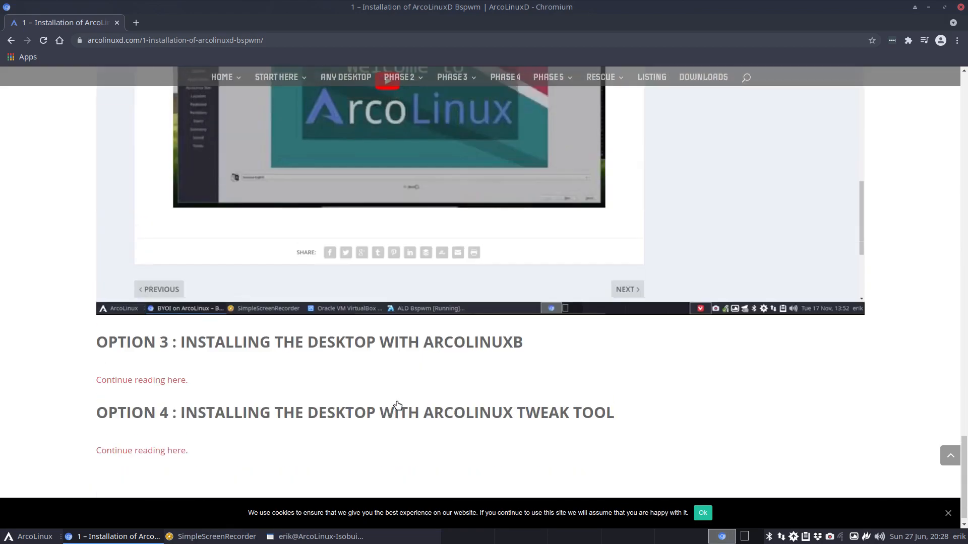
scroll(397, 405, up, 4)
- Seek the video to the Calamares desktop, scripts and code-listing parts, then start the ArcoLinuxD VM
click(399, 481)
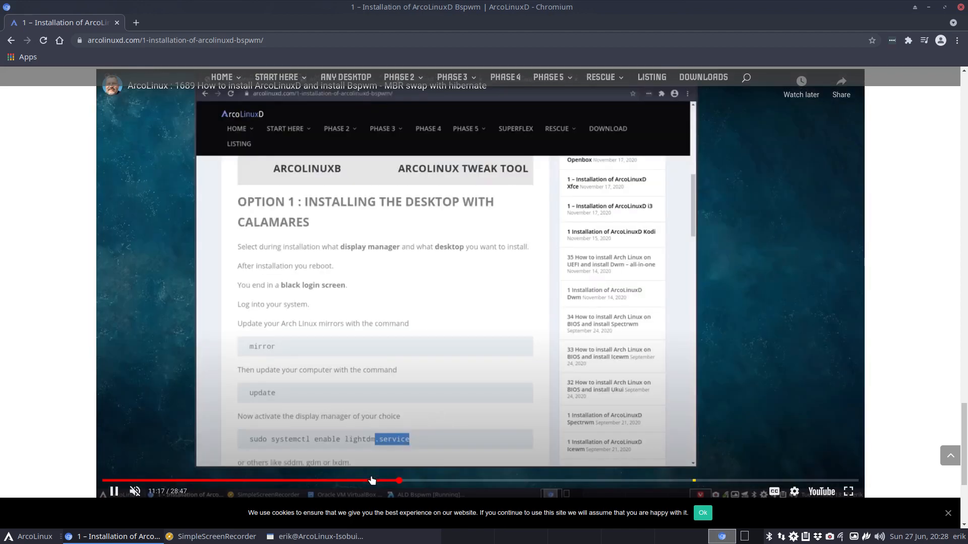
click(372, 481)
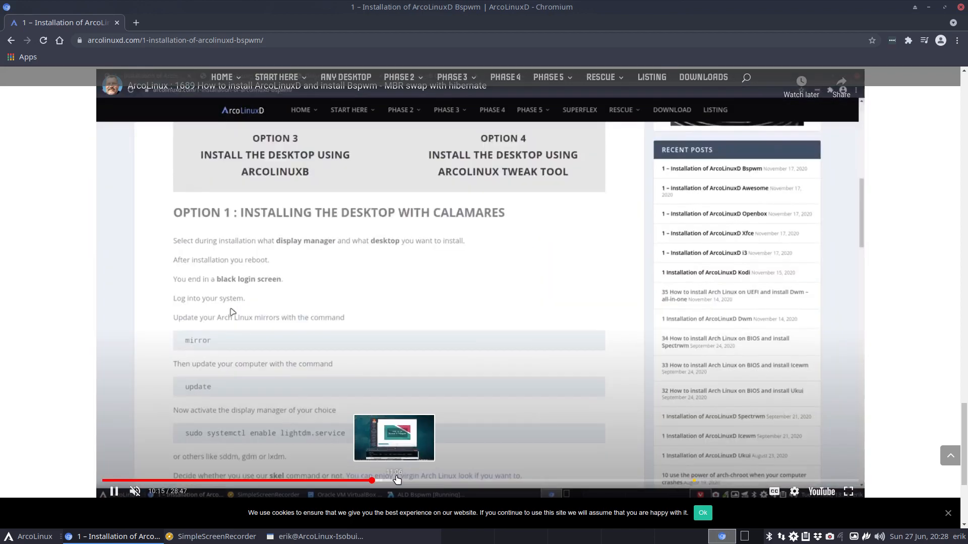
click(404, 480)
click(446, 479)
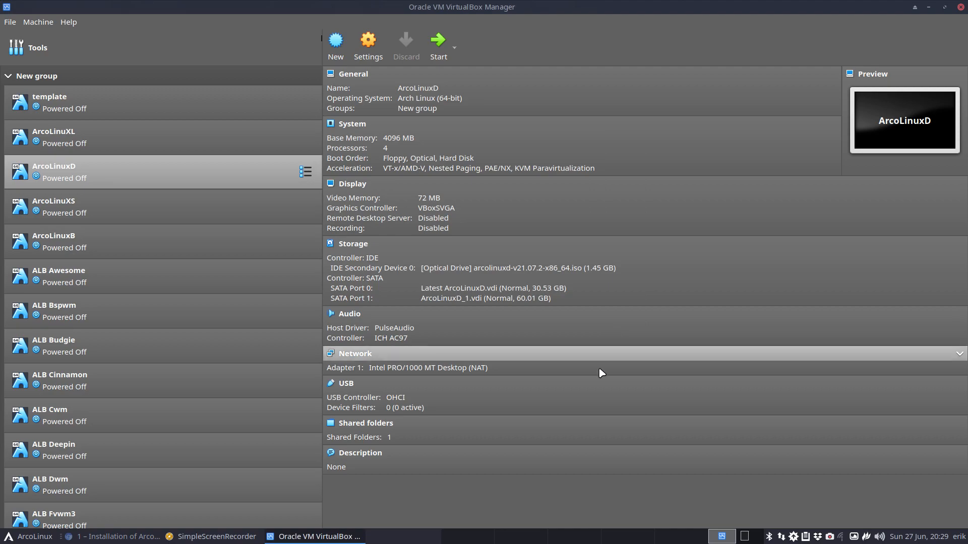
click(438, 42)
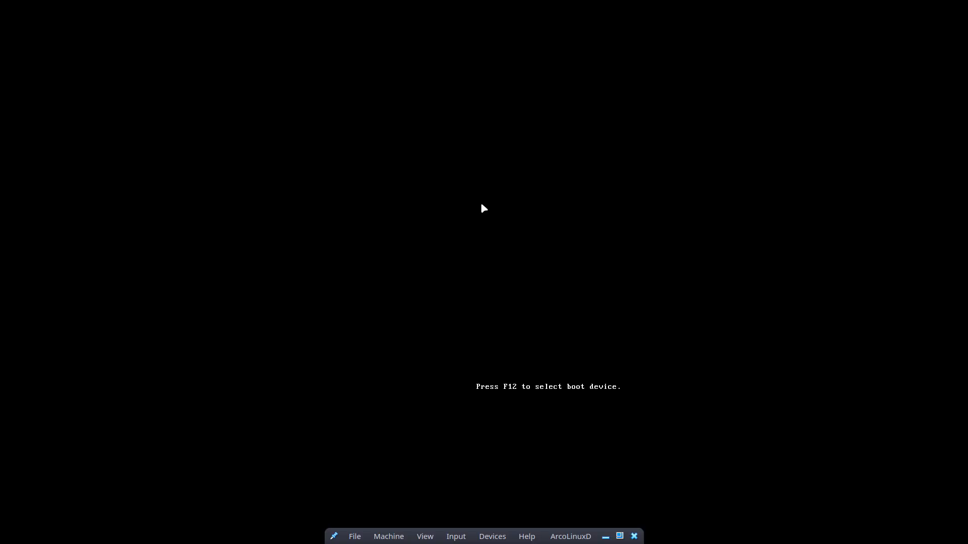
- Boot the default live entry and run Calamares from the Welcome App
key(Return)
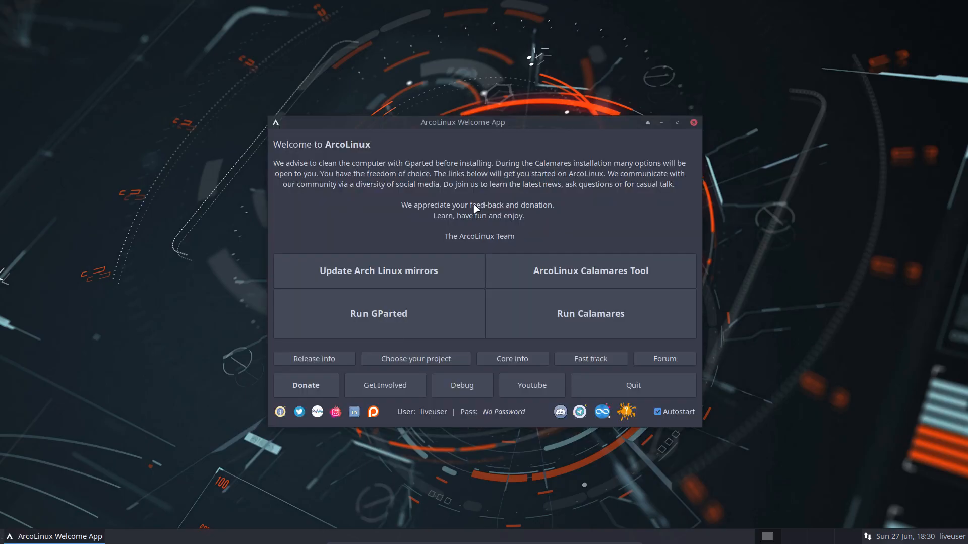
click(583, 326)
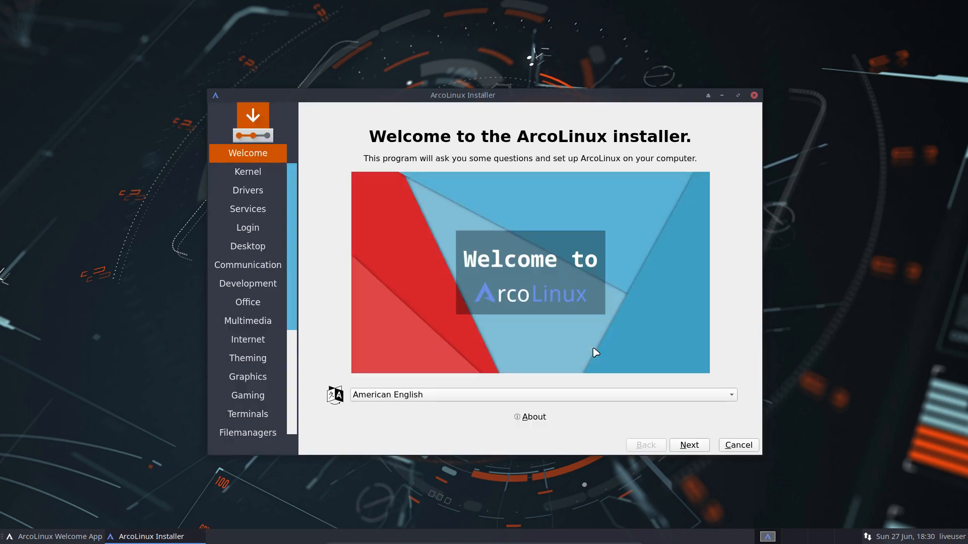
- Pass the welcome, kernel and driver pages, keeping Bspwm as the desktop
click(697, 448)
click(698, 450)
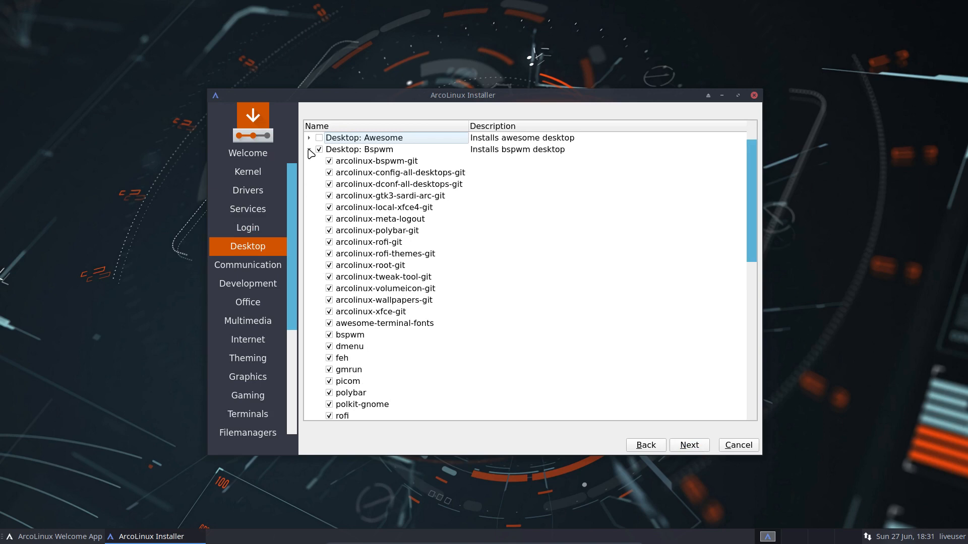
click(309, 150)
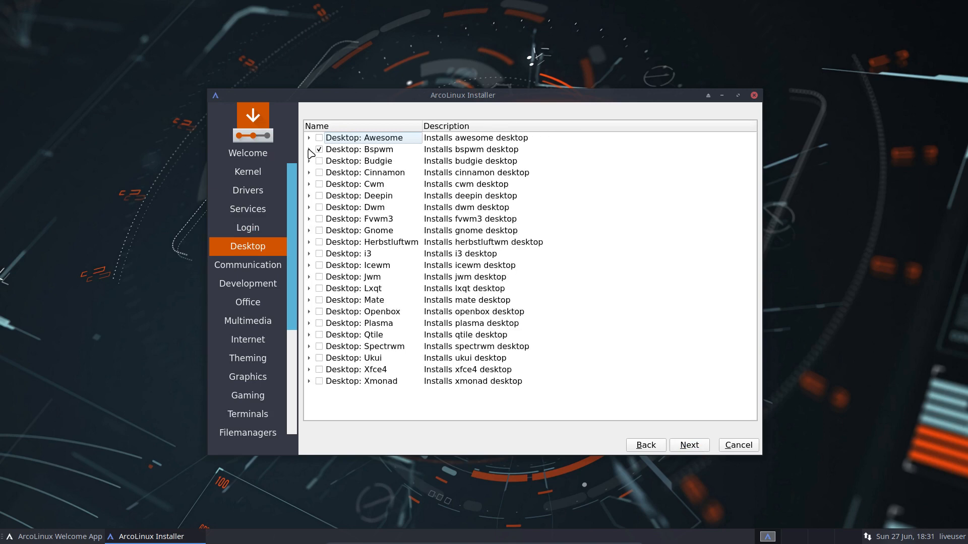
click(686, 446)
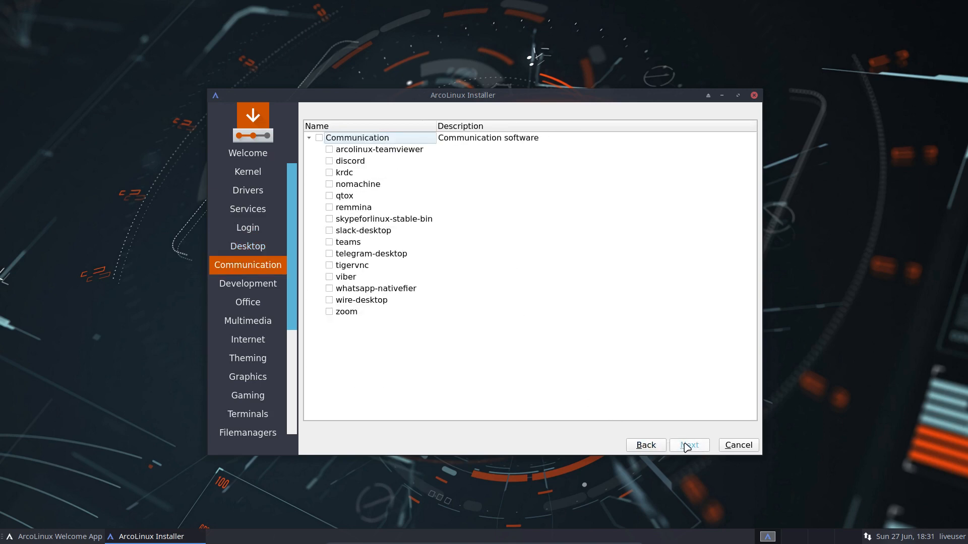
- Skip the remaining software categories, leaving ArcoLinux Dev unchecked, to reach the Europe/Brussels timezone
click(687, 446)
click(686, 446)
click(686, 446)
click(687, 446)
click(686, 446)
click(687, 446)
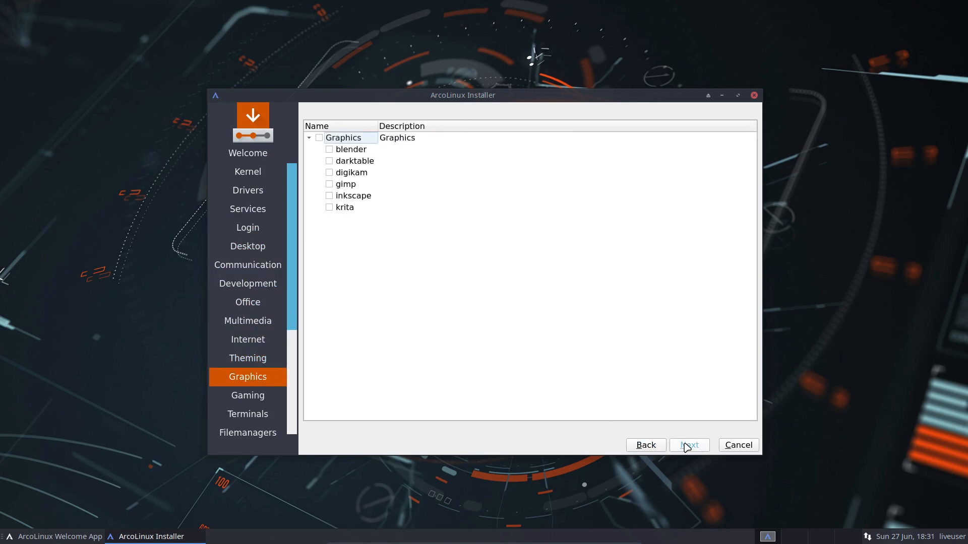
click(687, 446)
click(685, 445)
click(685, 444)
click(685, 445)
click(684, 444)
click(685, 445)
click(319, 138)
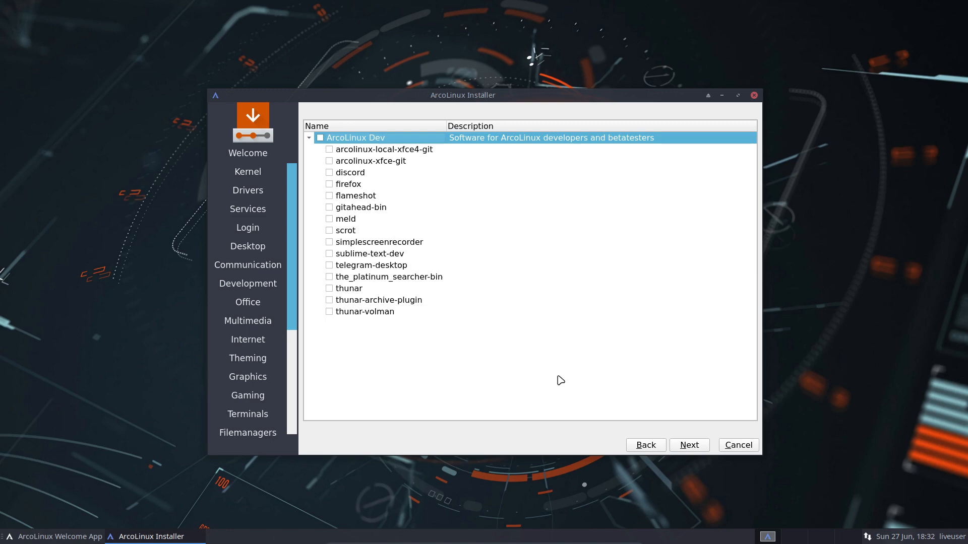
click(705, 450)
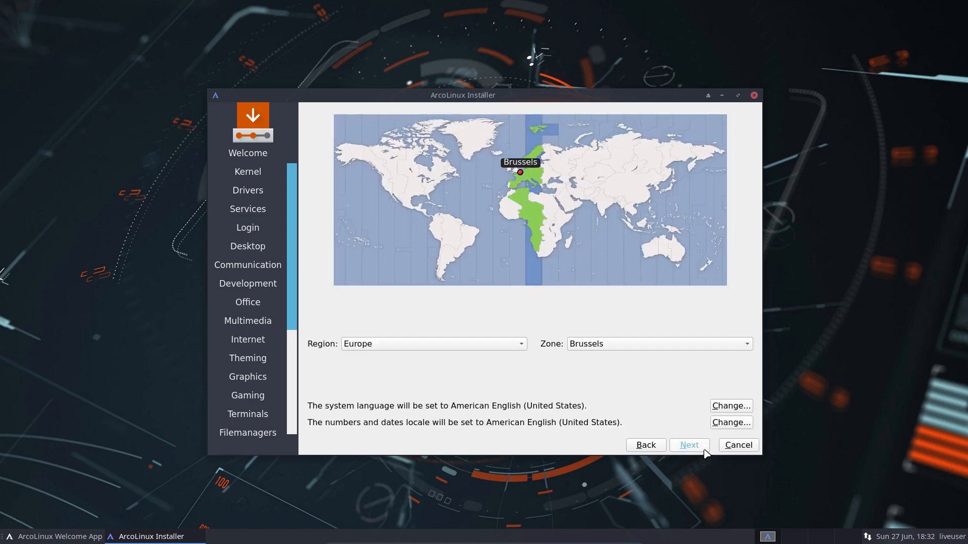
- Accept the Europe/Brussels timezone and choose the Belgian keyboard layout
click(705, 450)
scroll(443, 319, up, 3)
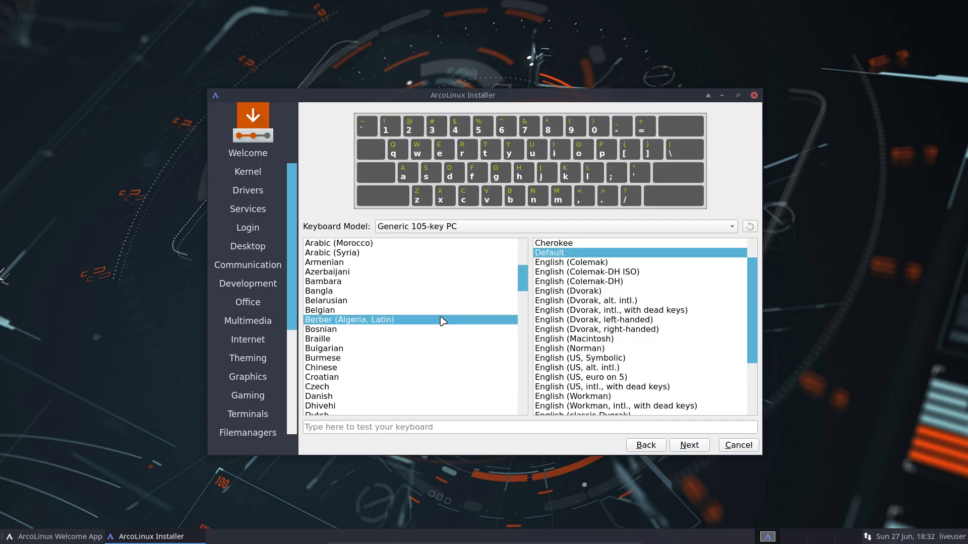
click(346, 311)
click(690, 447)
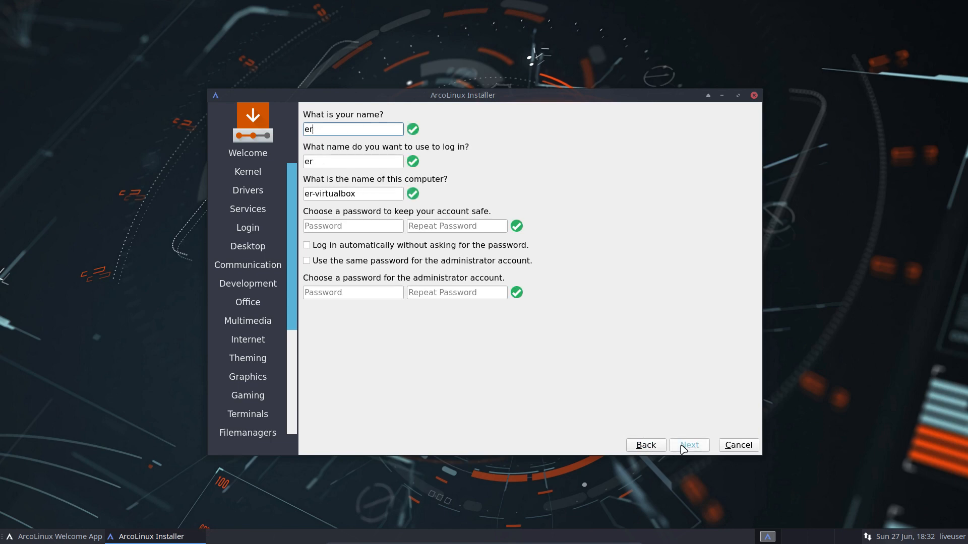
- Enter the user's name and type the account password twice
key(Tab)
key(Tab)
key(Tab)
key(Tab)
- Enable automatic login and the shared admin password, retype the repeated password, and continue
key(Tab)
key(space)
key(Tab)
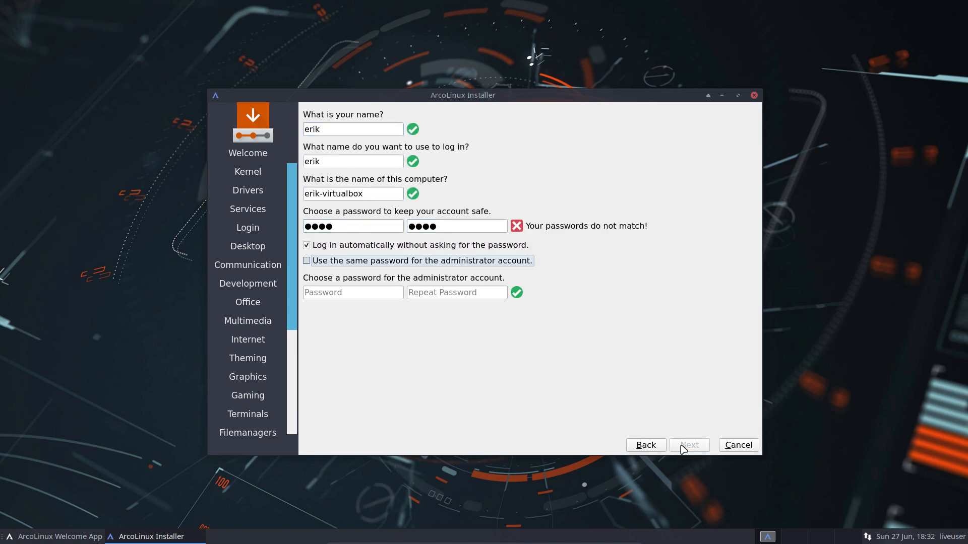
key(space)
drag(455, 227, 366, 228)
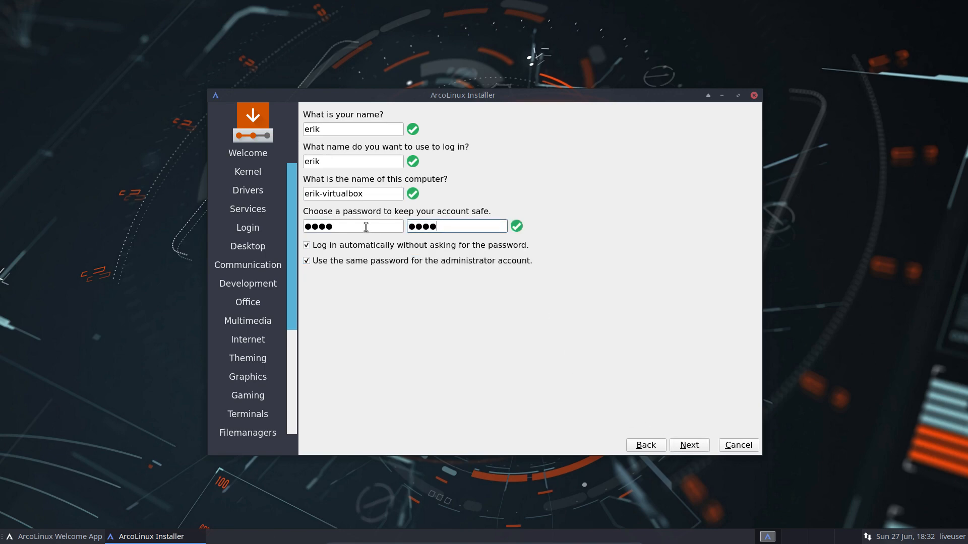
click(688, 446)
- Start the installation from the summary page and let it run
click(686, 445)
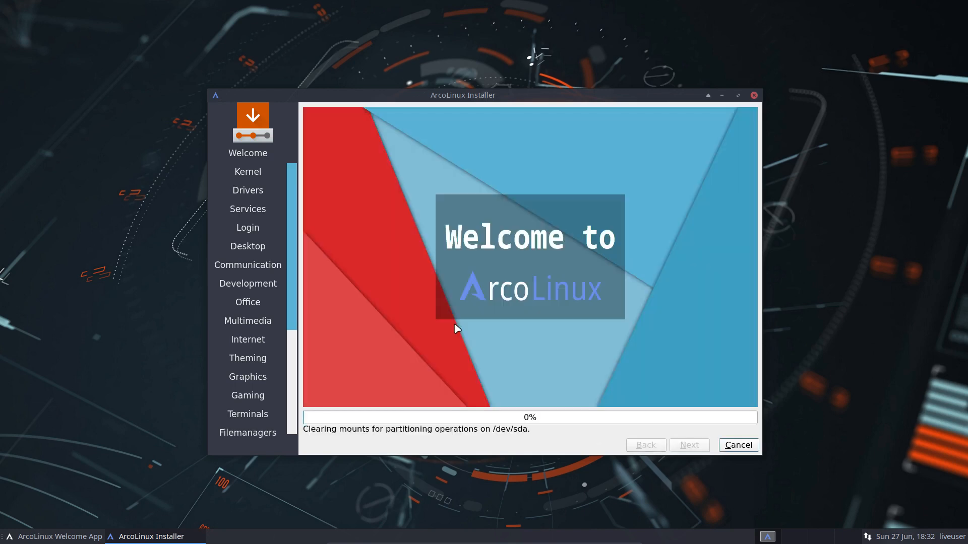